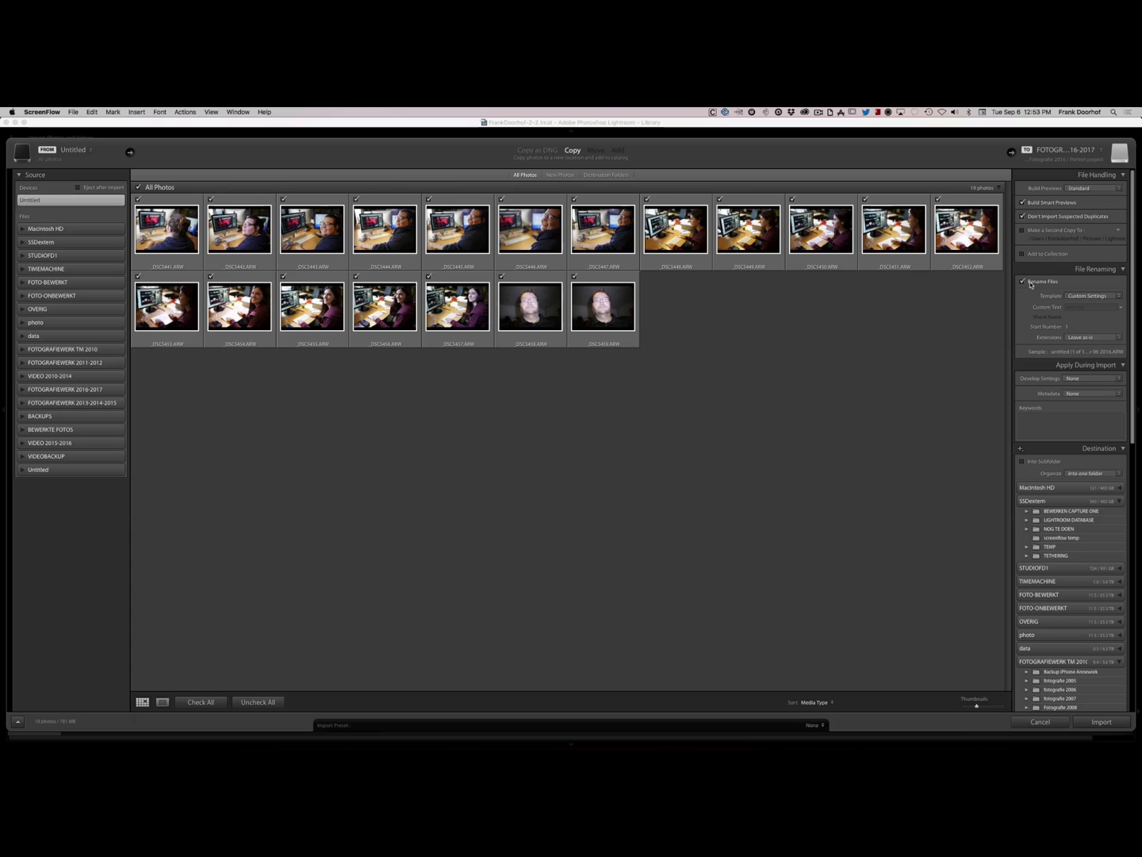
Choose Edit from the File Renaming template list to open the Filename Template Editor.
left_click(1079, 299)
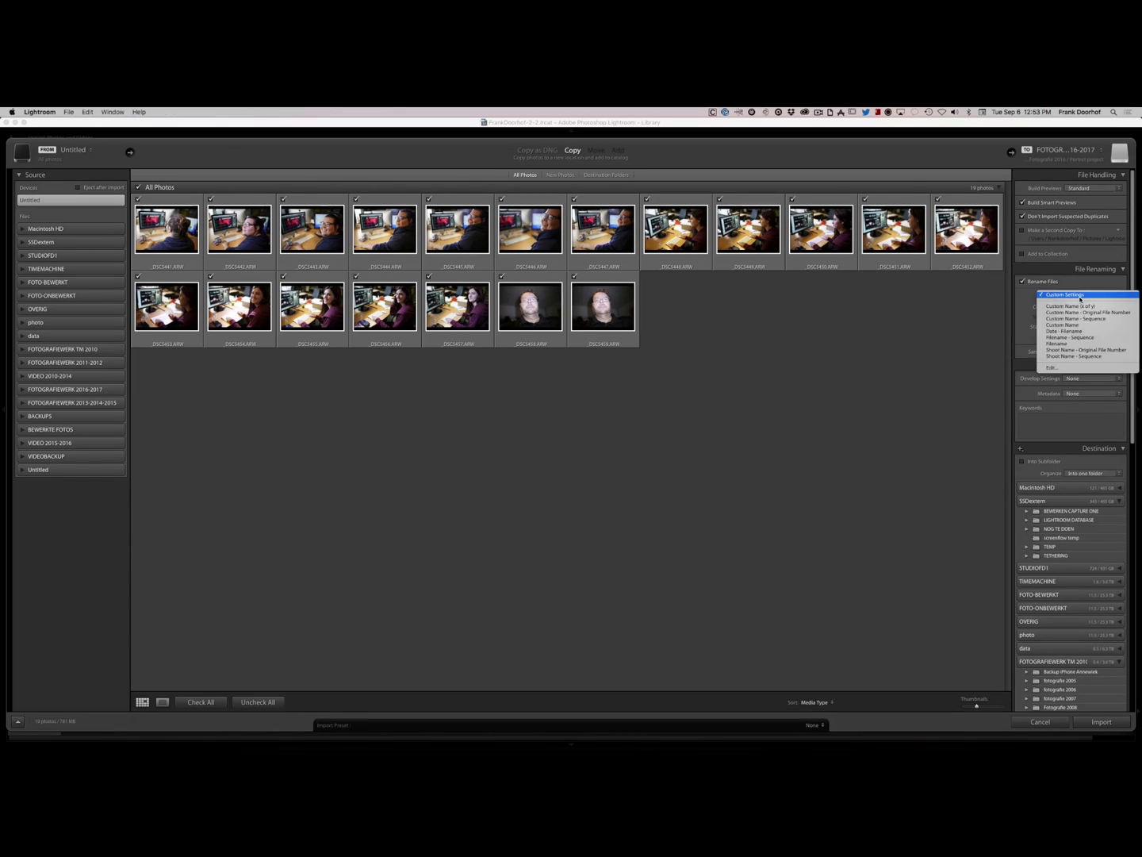
left_click(1067, 367)
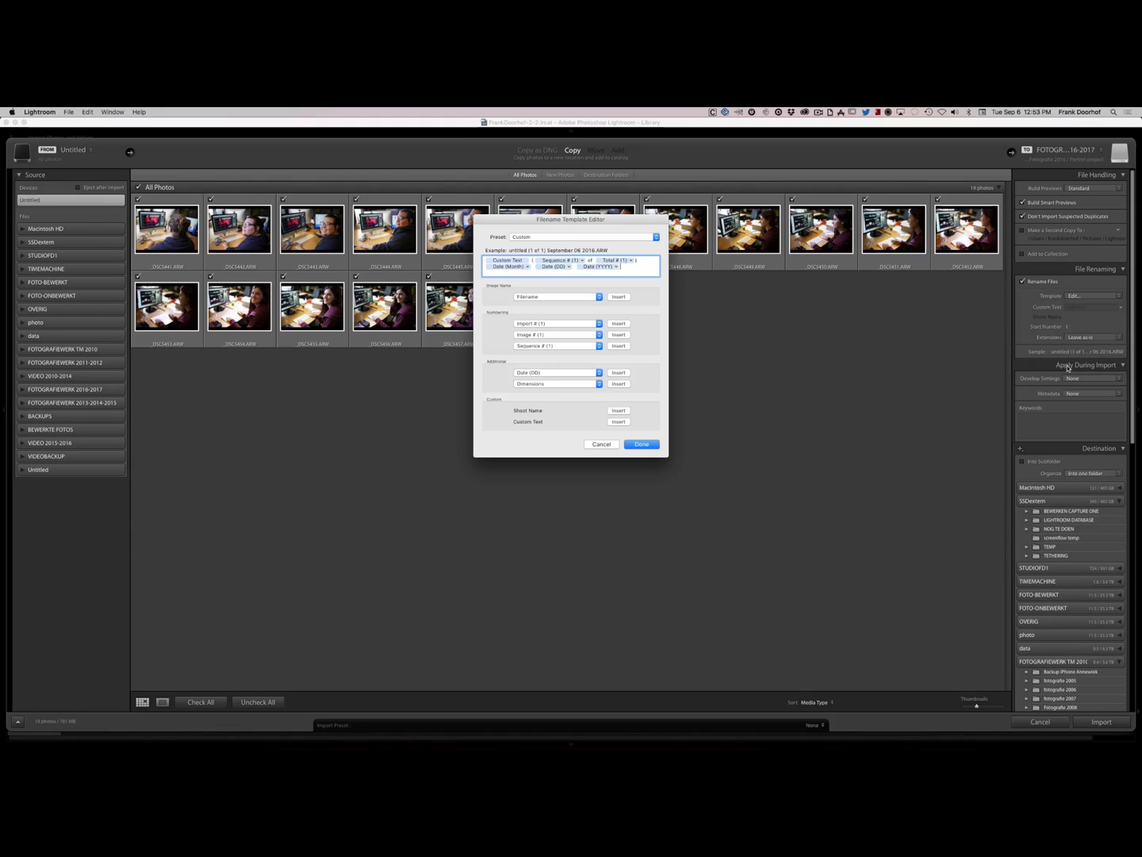
Delete the Sequence/Total tokens and insert Import # (1) right after Custom Text.
left_click(642, 262)
key("BackSpace")
key("BackSpace")
key("BackSpace")
key("BackSpace")
key("BackSpace")
key("BackSpace")
key("BackSpace")
key("BackSpace")
key("BackSpace")
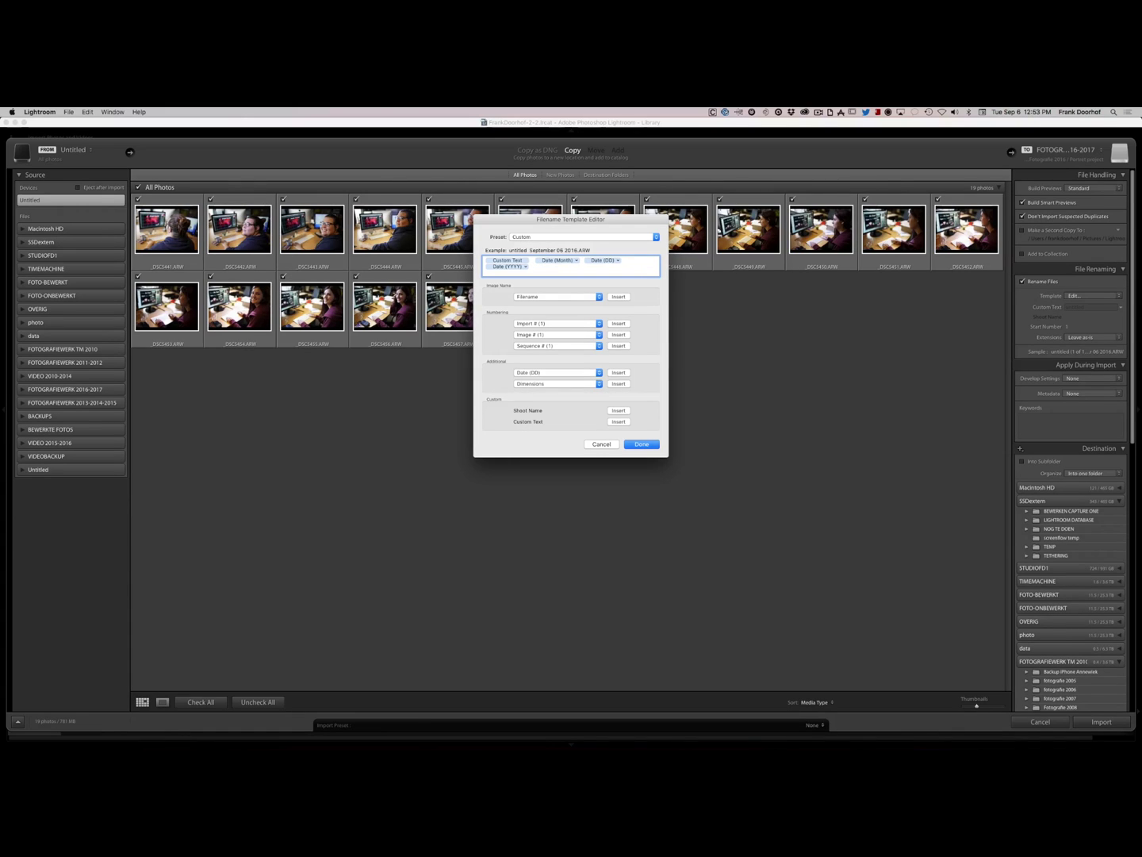
left_click(599, 324)
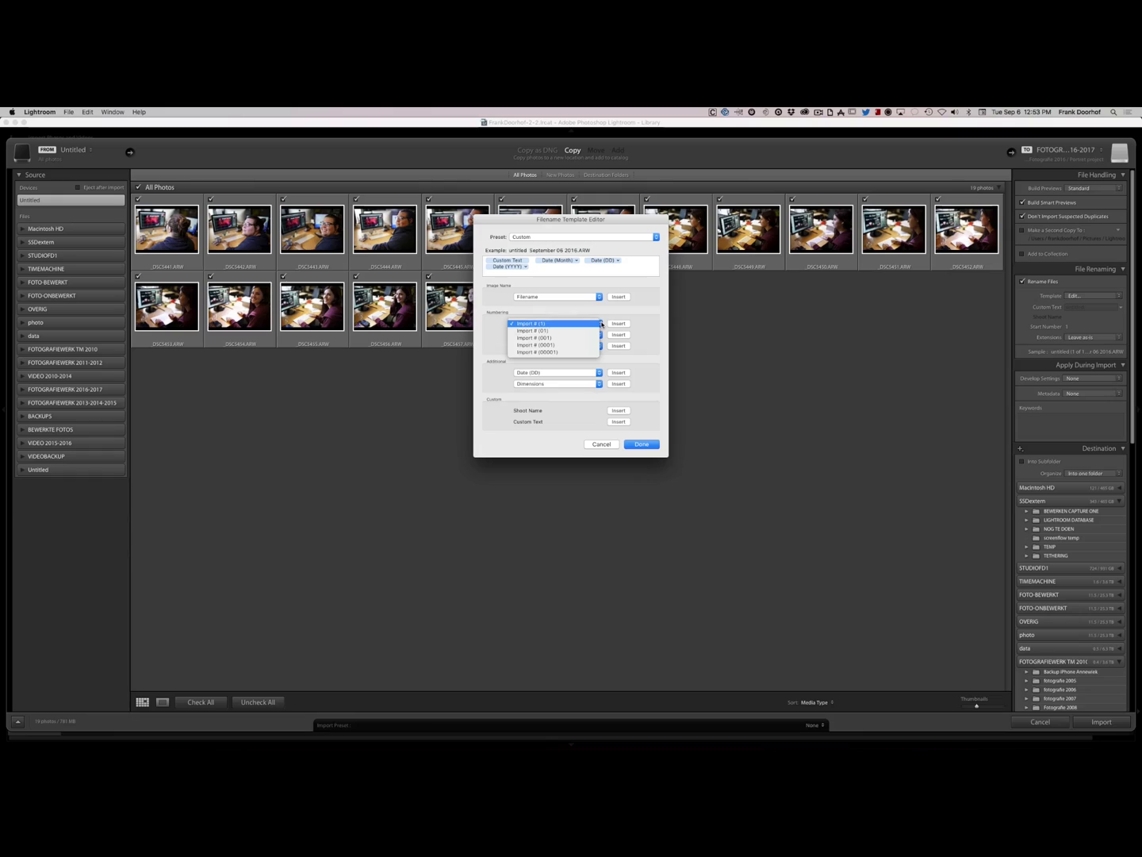
left_click(581, 323)
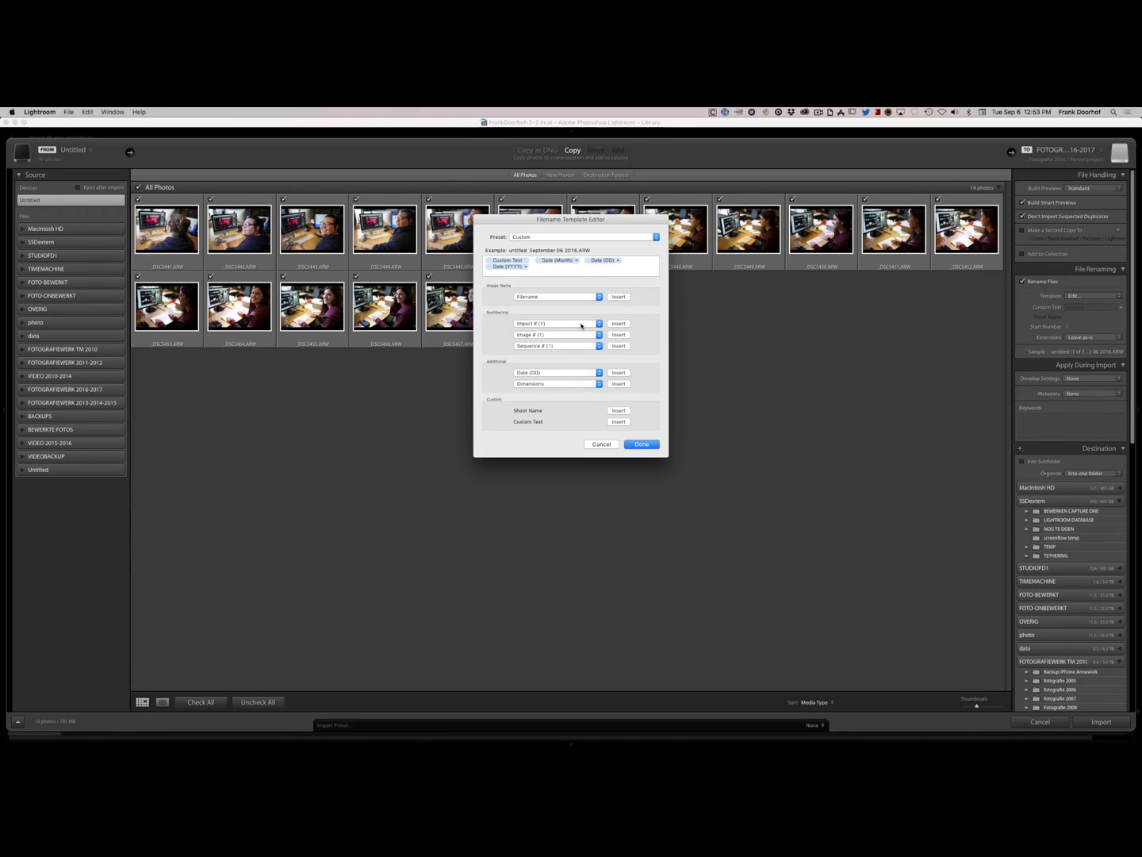
left_click(533, 260)
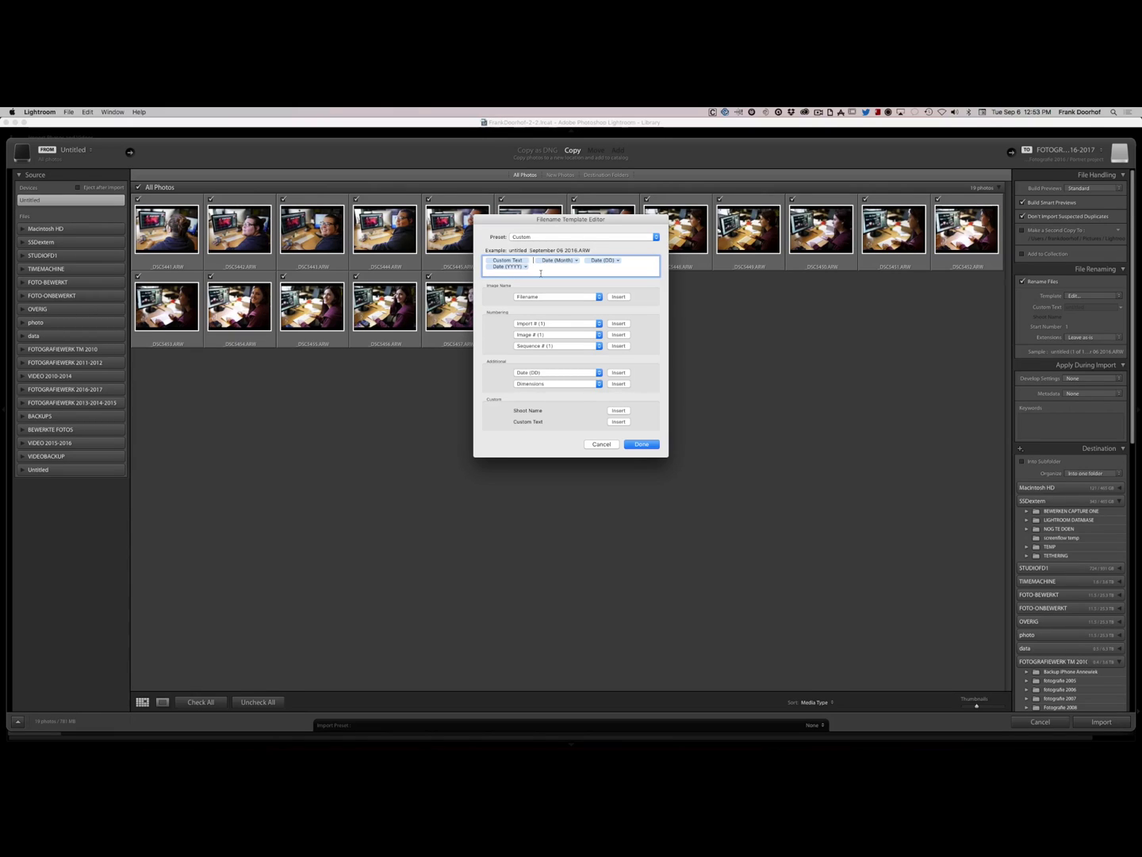
left_click(619, 323)
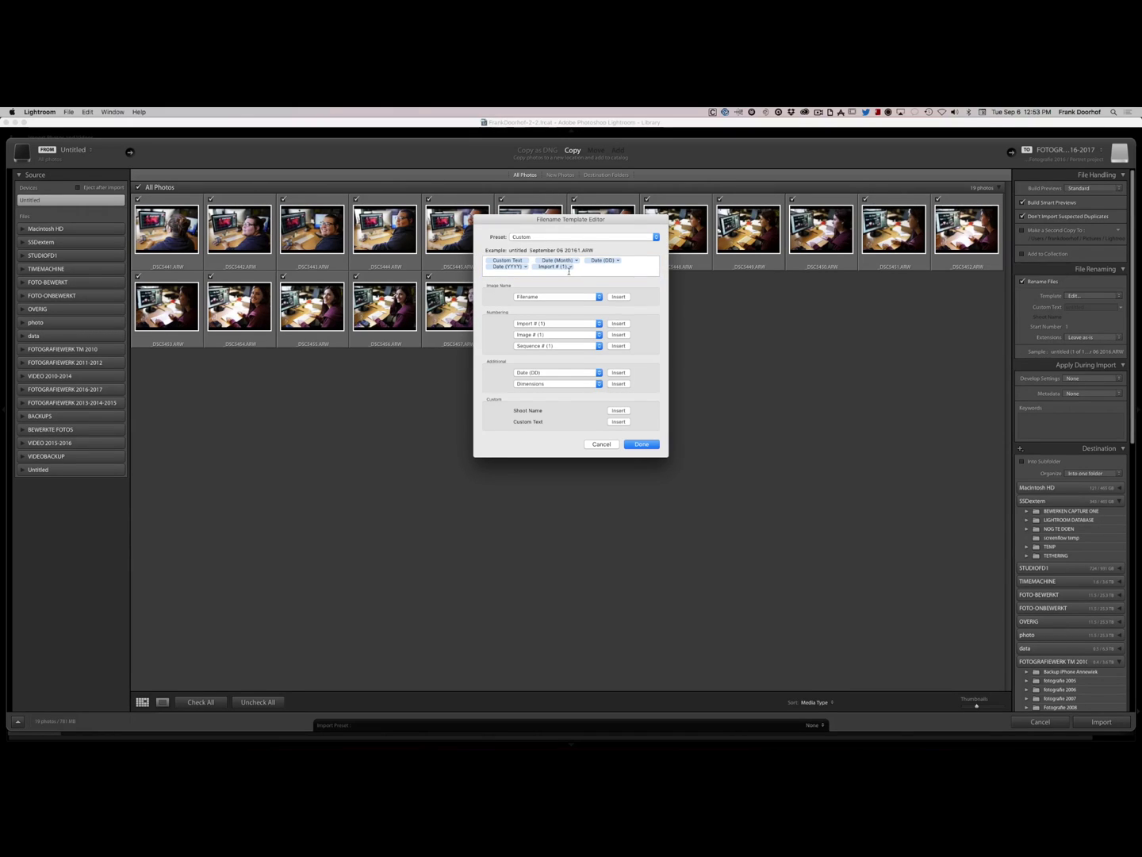
left_click_drag(559, 267, 539, 260)
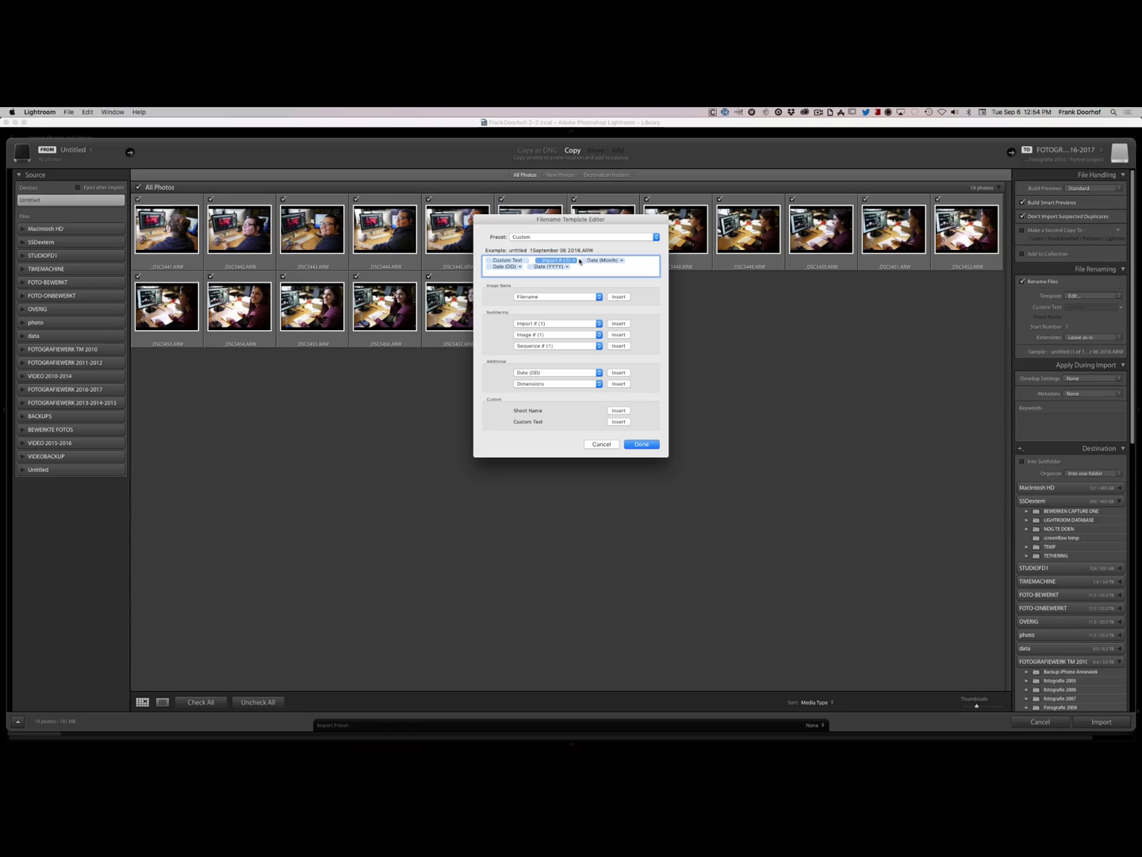
Add a hyphen before Date (Month), keeping the import number at the one-digit format.
left_click(582, 260)
type("-")
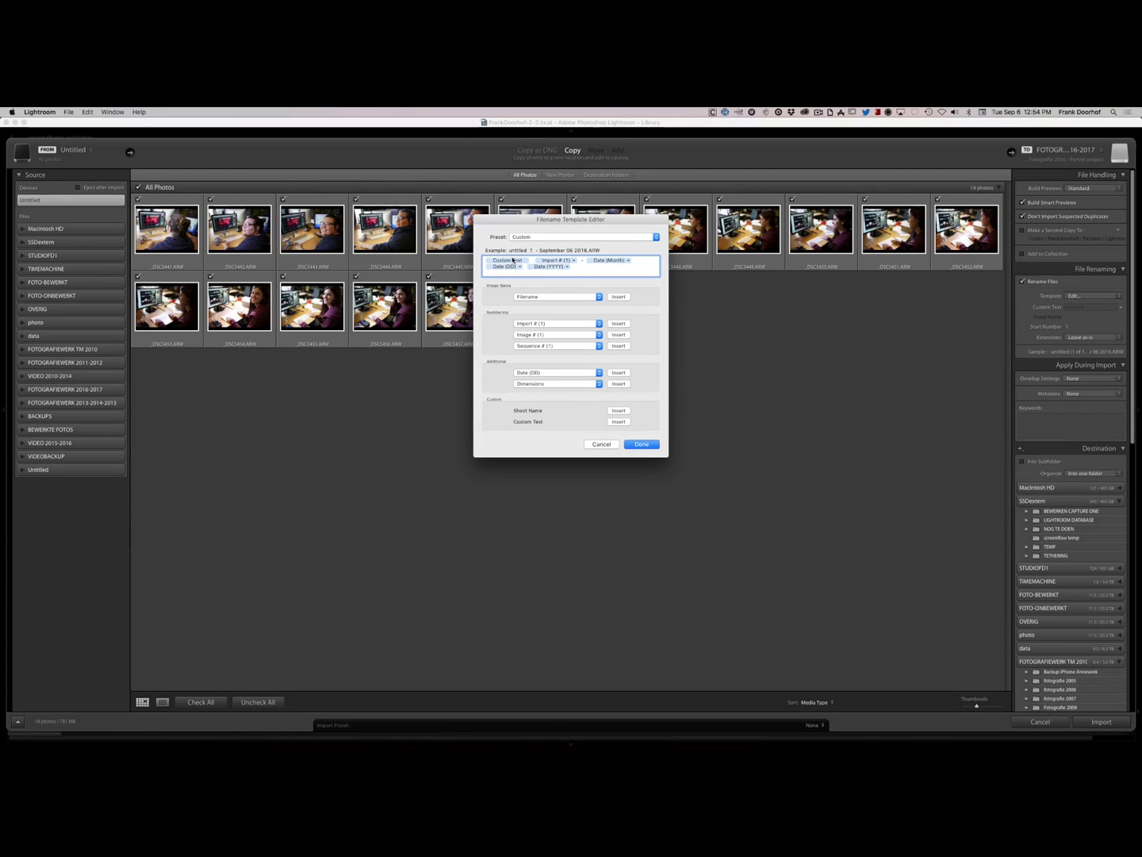
left_click(576, 261)
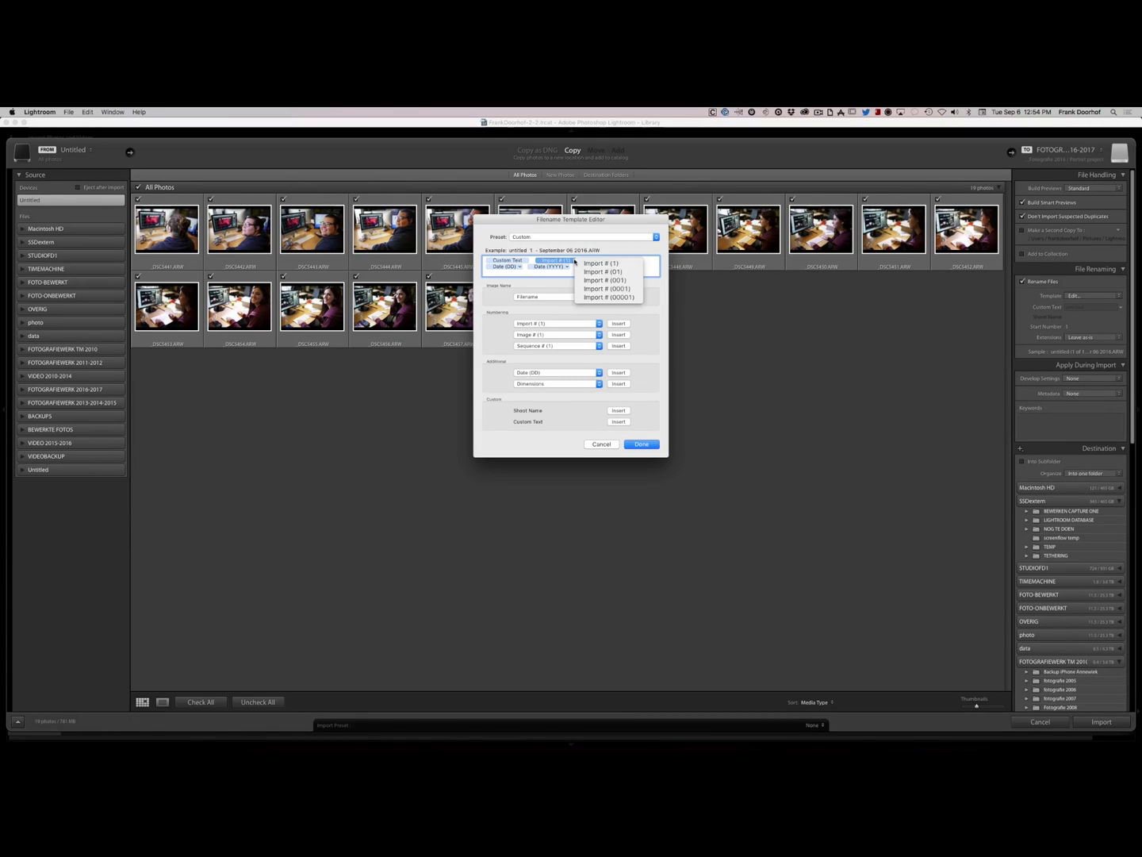
left_click(611, 296)
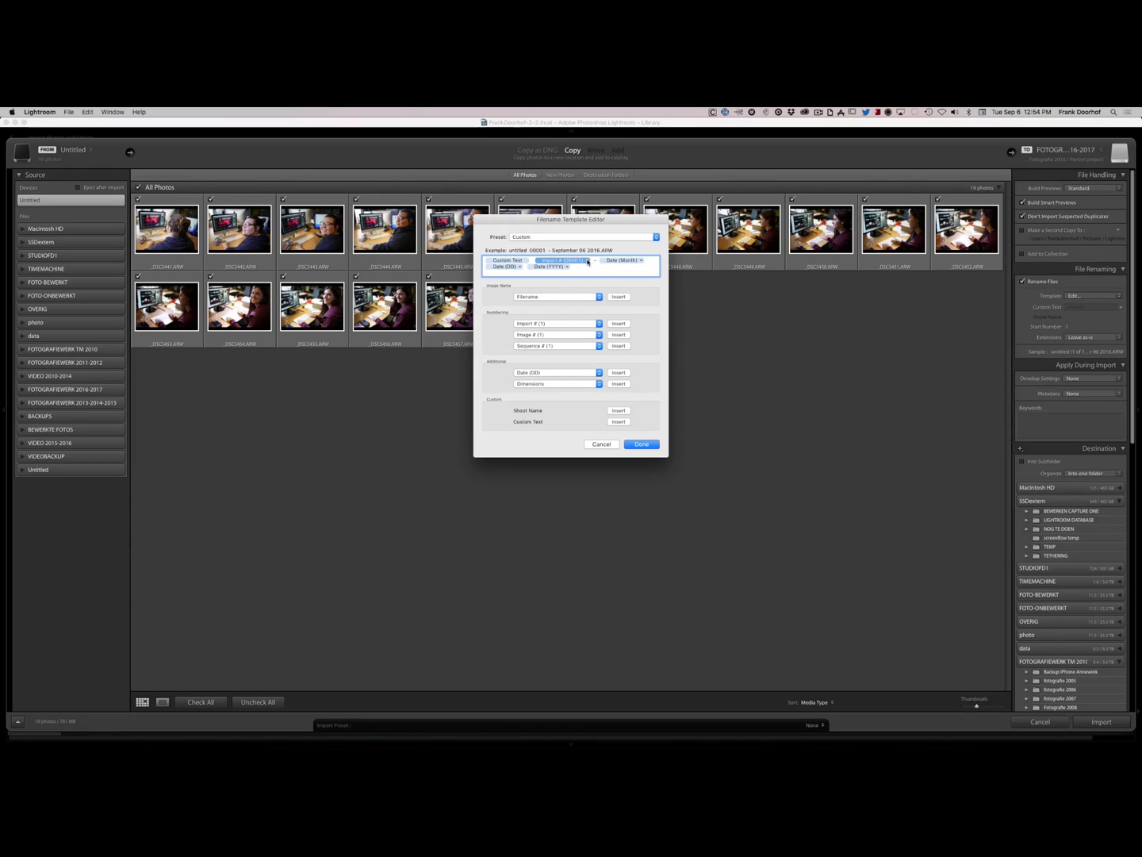
left_click(588, 262)
left_click(599, 263)
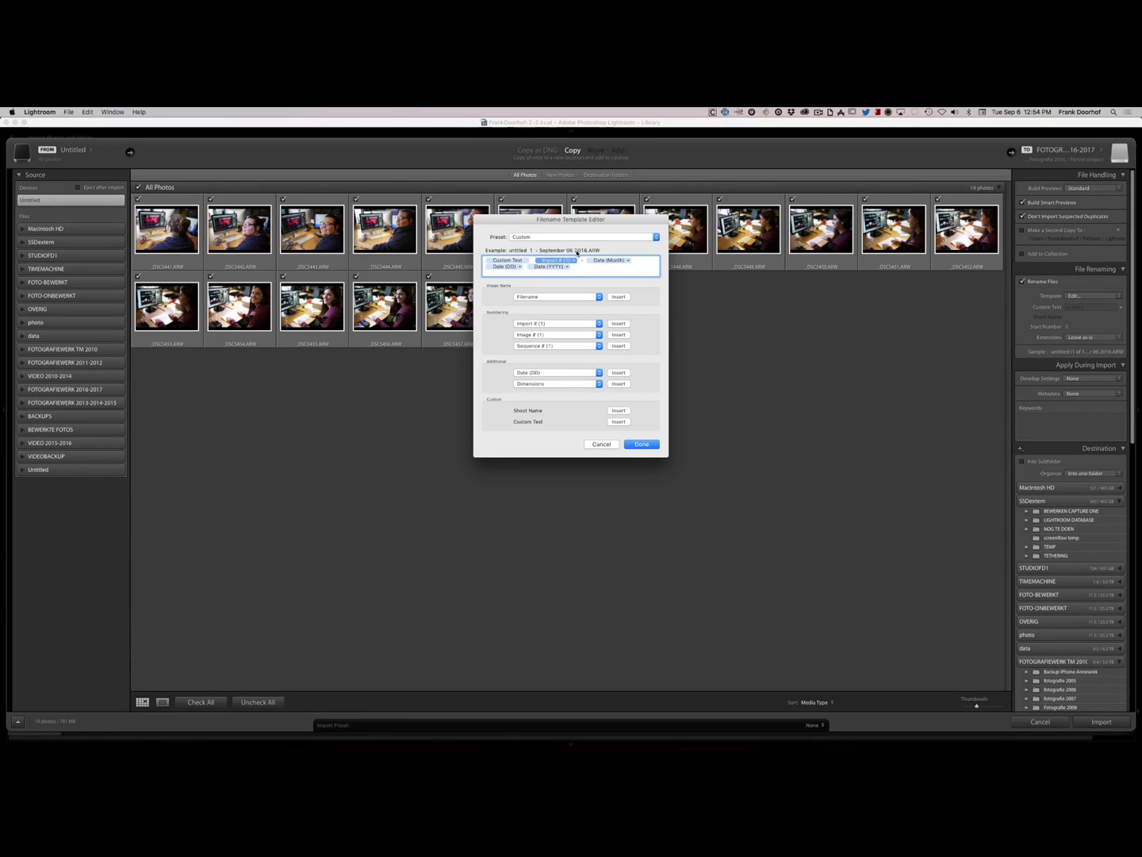
Keep the existing date format and finish the filename template.
left_click(520, 267)
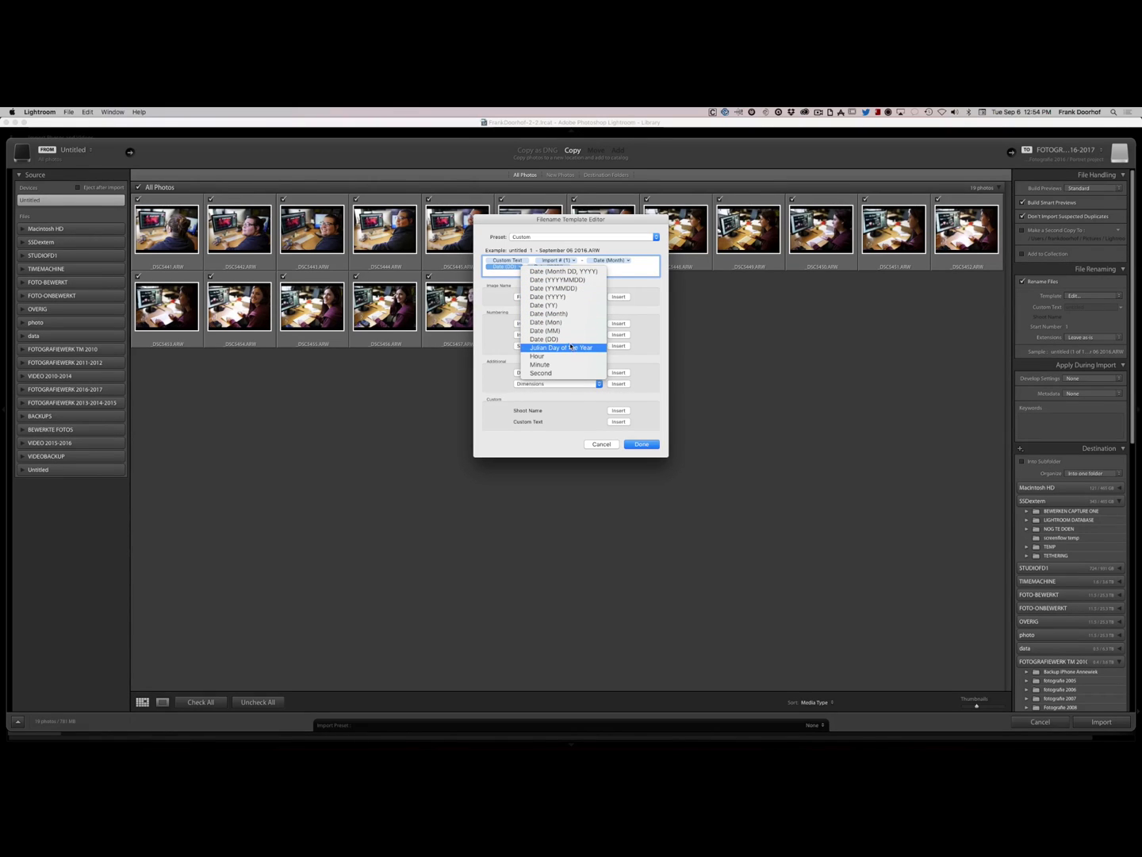
left_click(631, 272)
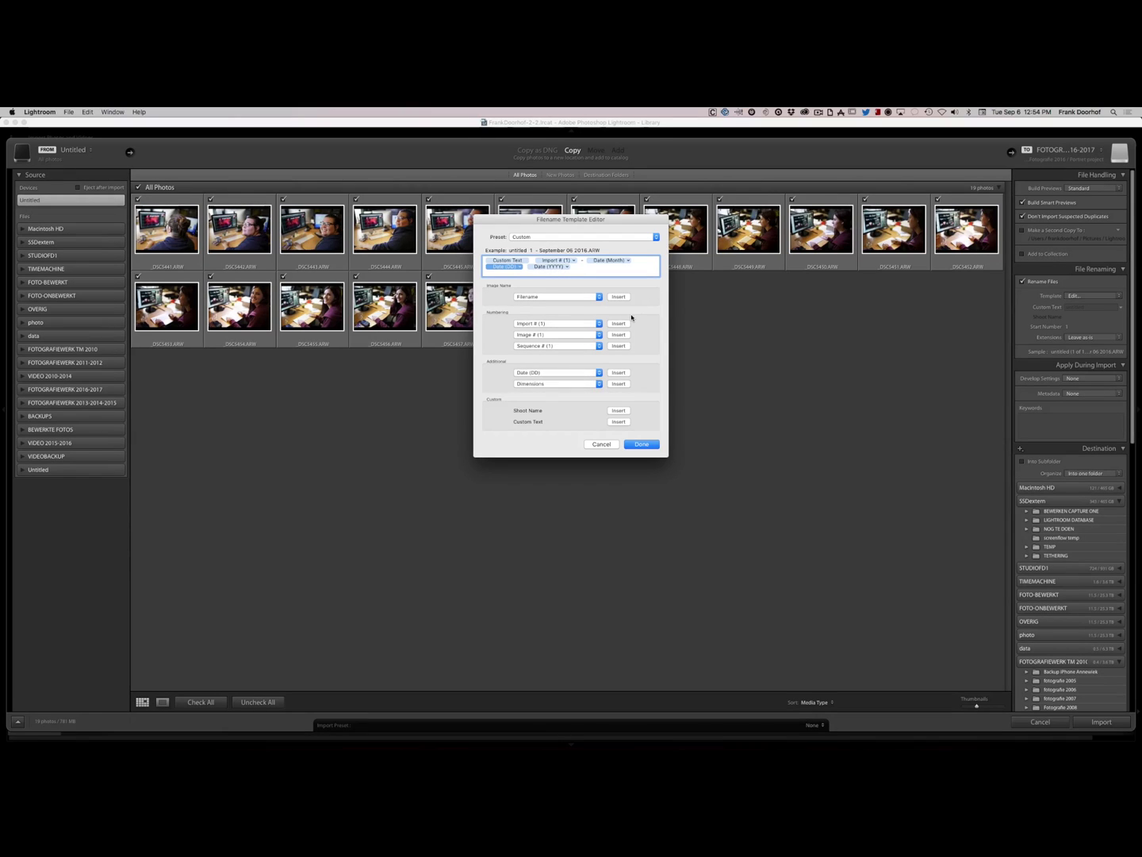
left_click(637, 445)
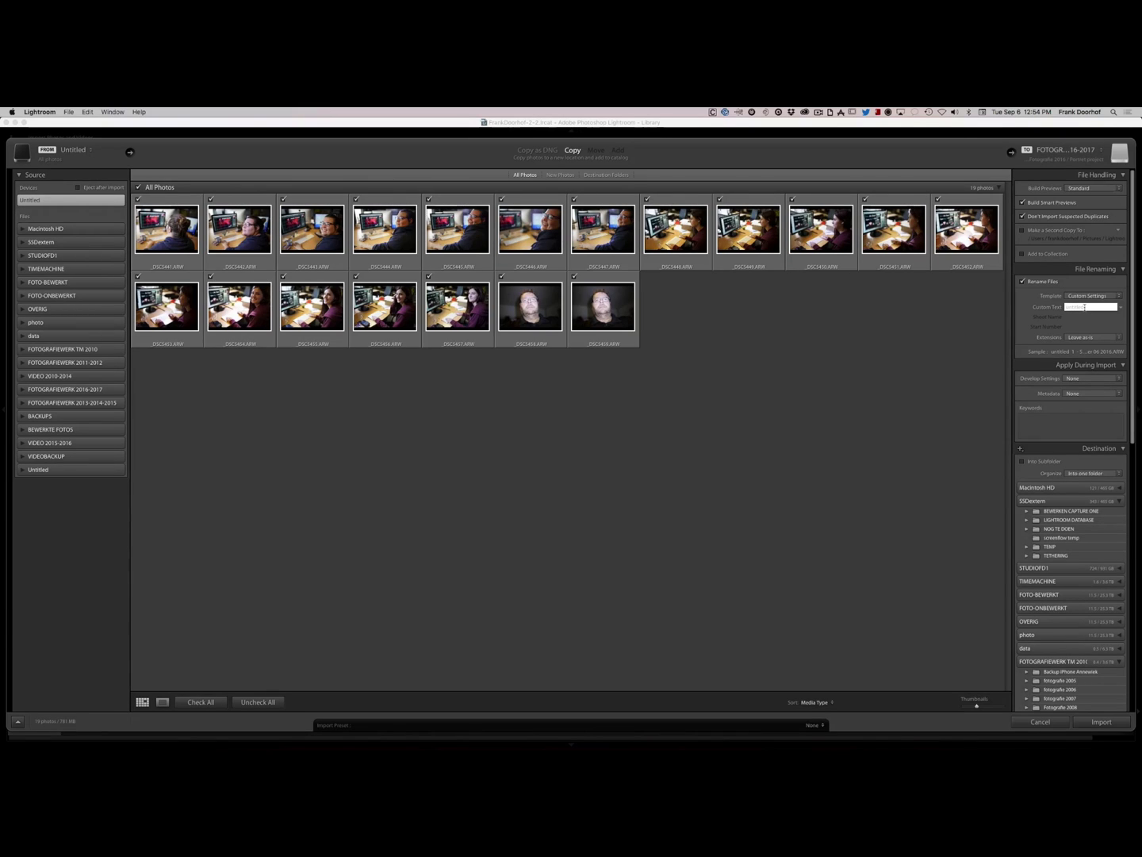
Enter 'Portrait project' as custom text and scroll Destination to the Portret project folder.
type("Portrait project")
scroll(1067, 593, "down", 10)
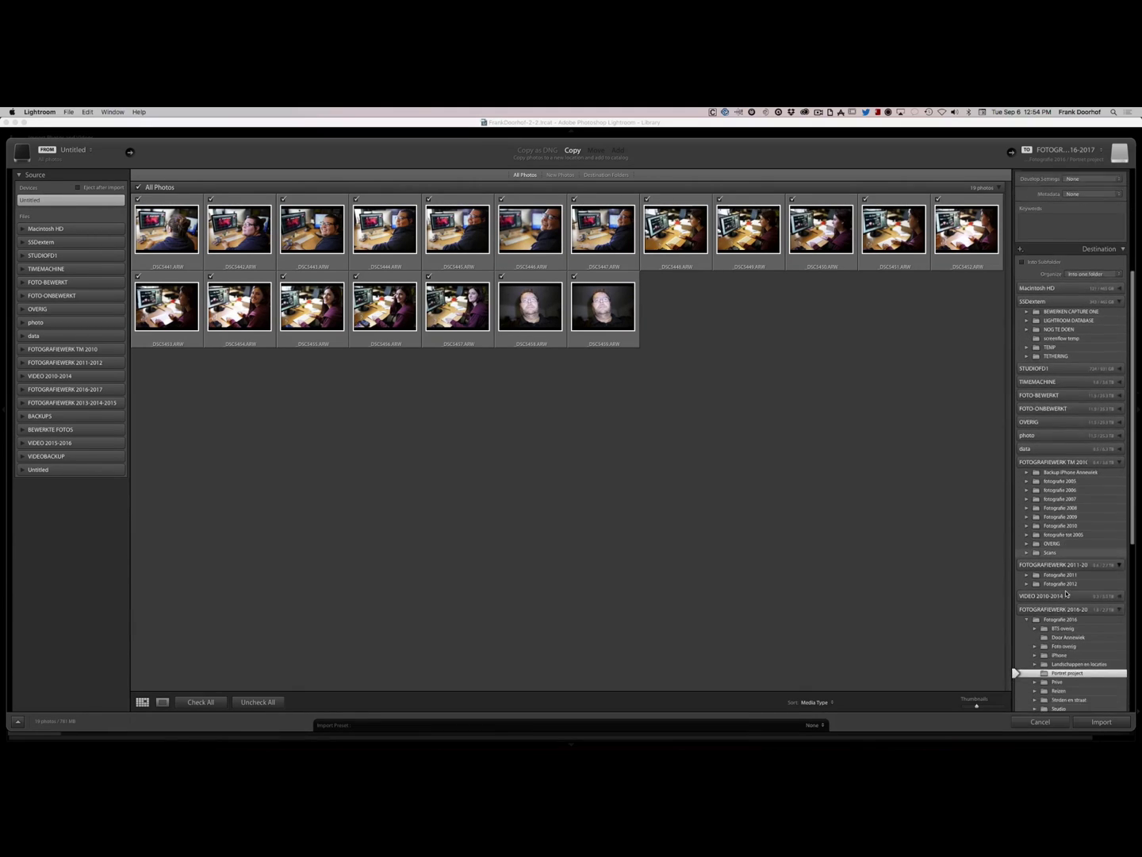
scroll(1067, 594, "down", 5)
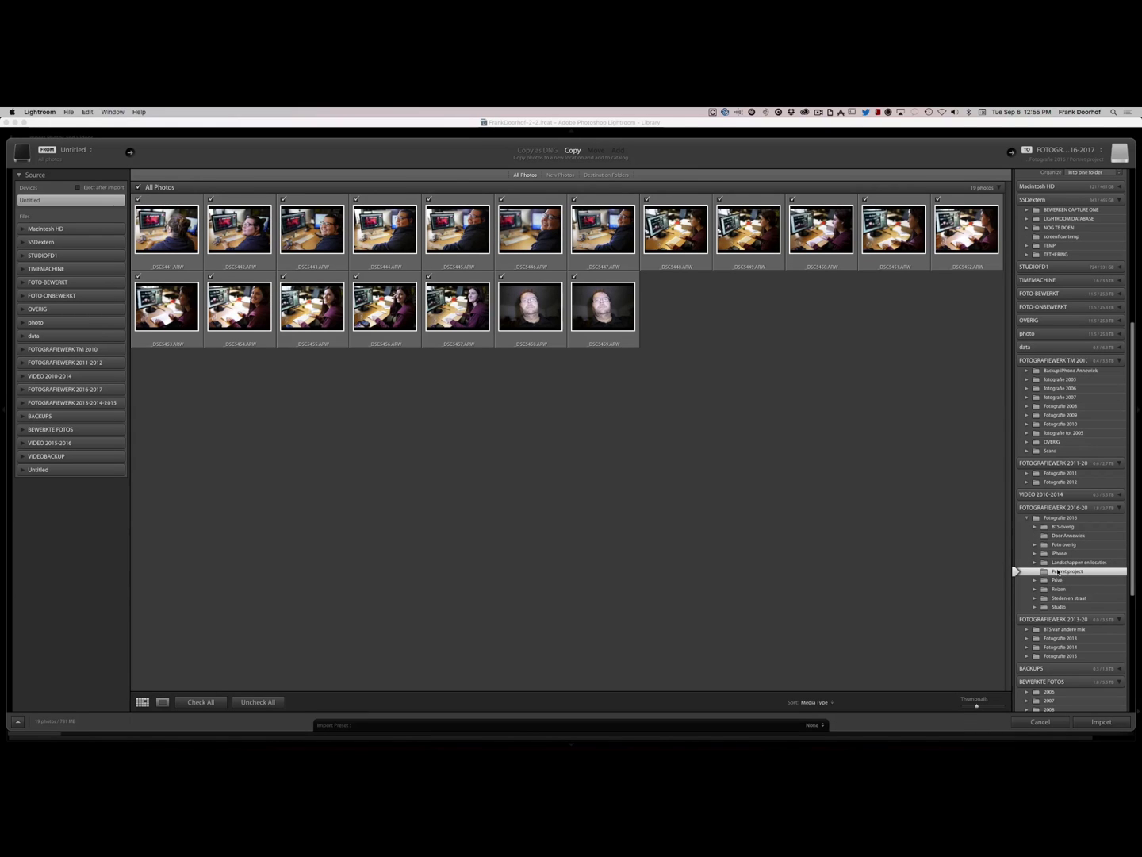
Import the 19 photos into the Portret project folder.
left_click(1101, 722)
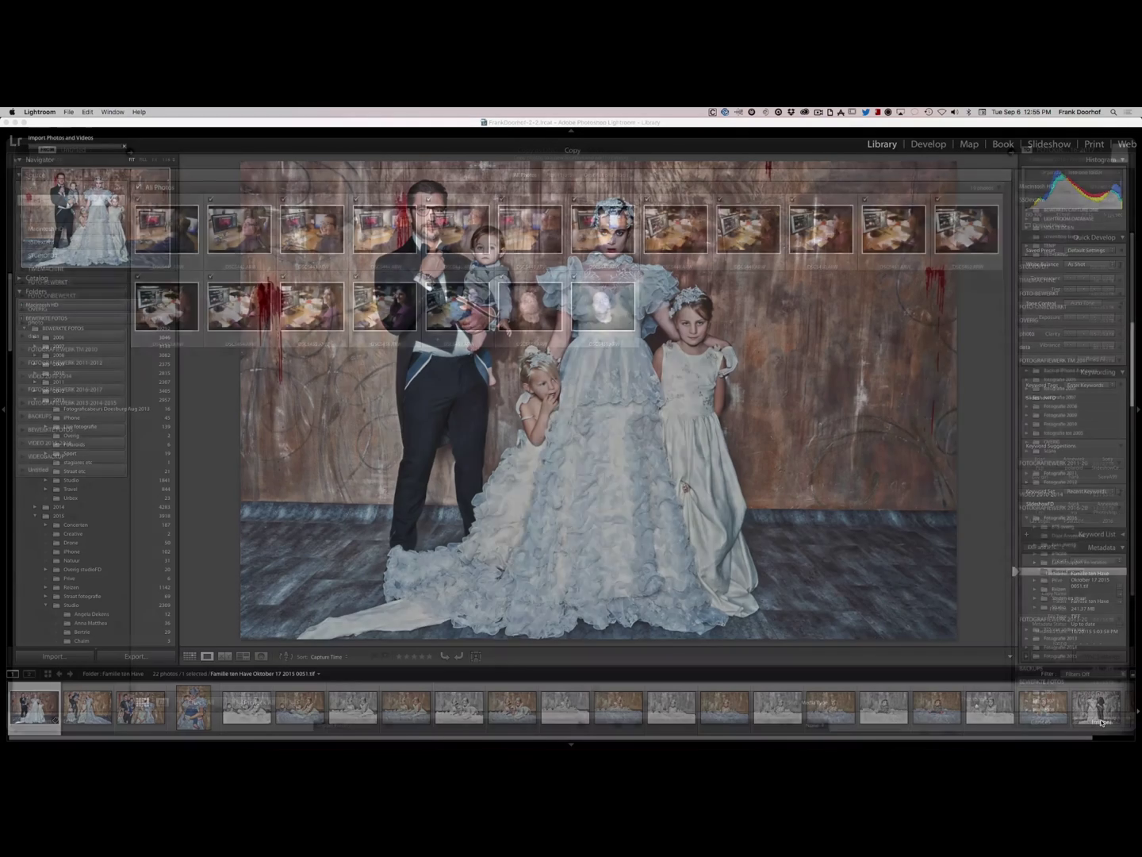